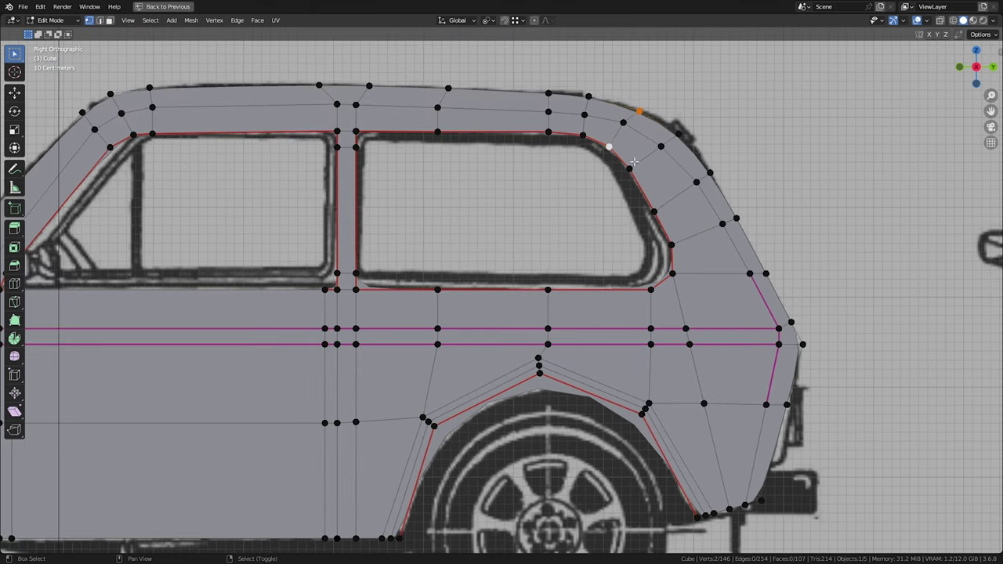
Step: Zoom the view while refining the body's side profile around the windows and rear arch
{"action": "scroll", "coordinate": [507, 331], "scroll_direction": "down", "scroll_amount": 3}
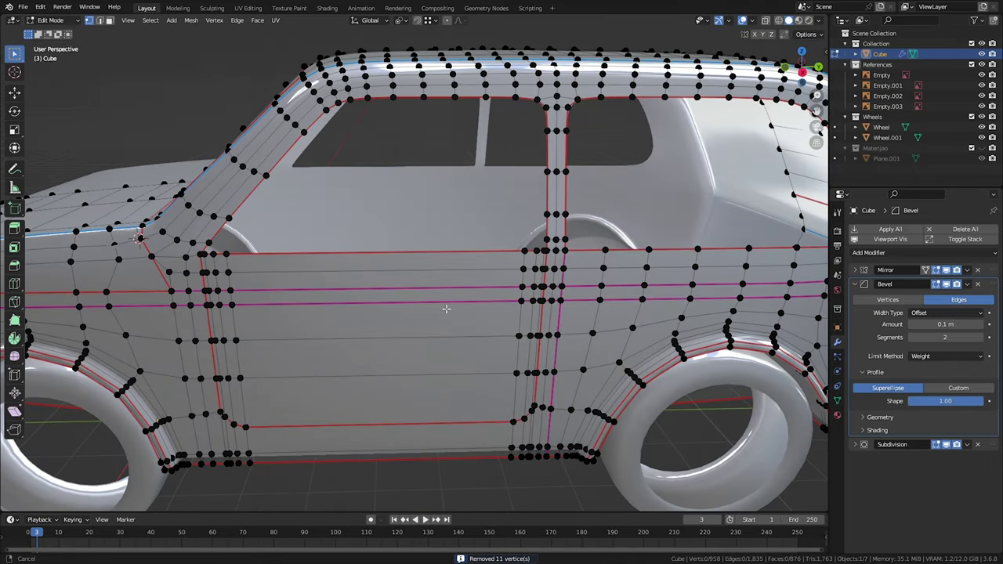
Step: Orbit to the car's rear corner to inspect the 0.1 m, 2-segment weighted bevel
{"action": "middle_click_drag", "start_coordinate": [446, 308], "coordinate": [605, 297]}
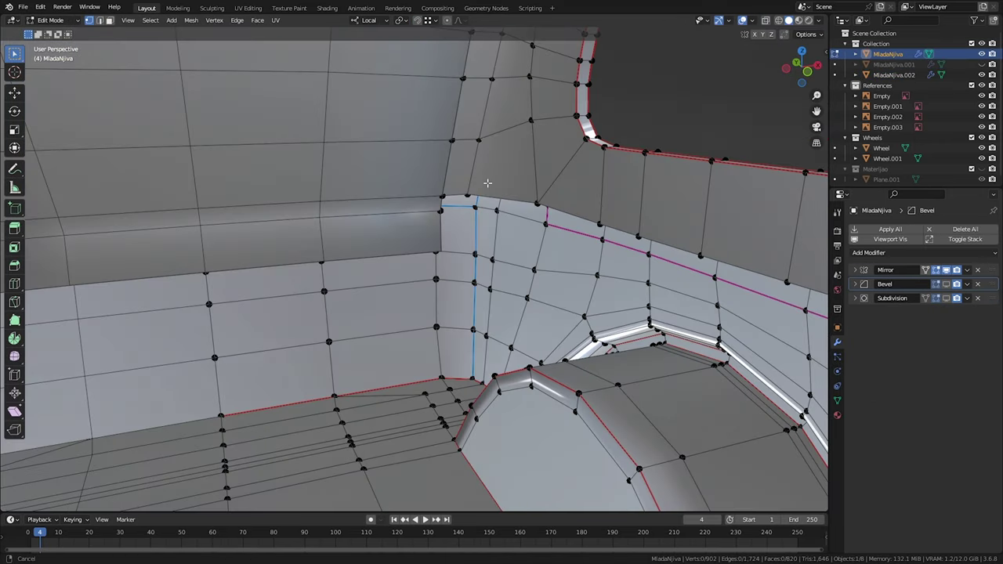
Step: Orbit around MladaNjiva's window opening toward the inner door panel
{"action": "middle_click_drag", "start_coordinate": [488, 183], "coordinate": [417, 387]}
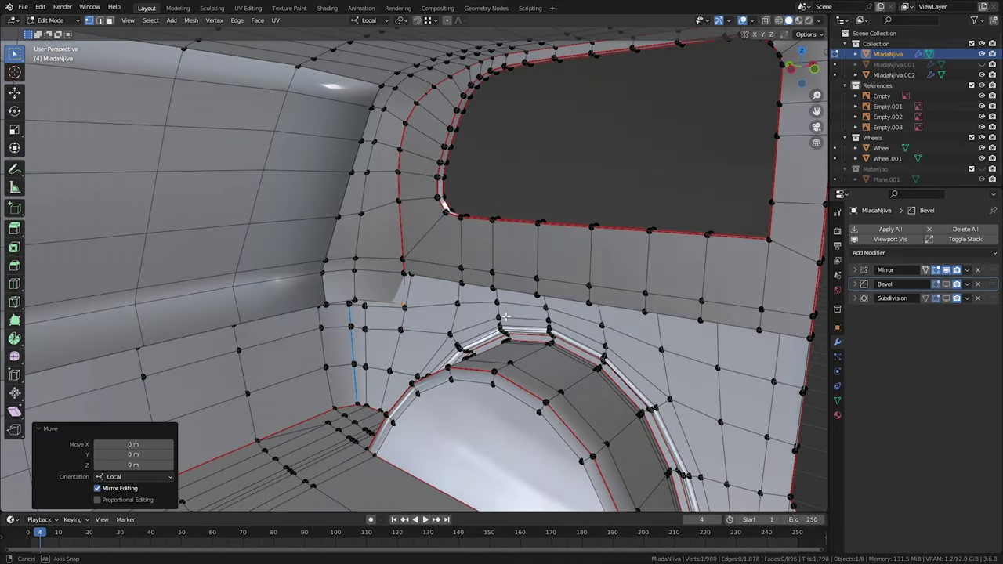
{"action": "mouse_move", "coordinate": [506, 316]}
{"action": "middle_mouse_down"}
{"action": "mouse_move", "coordinate": [652, 351]}
{"action": "mouse_move", "coordinate": [477, 334]}
{"action": "middle_mouse_up"}
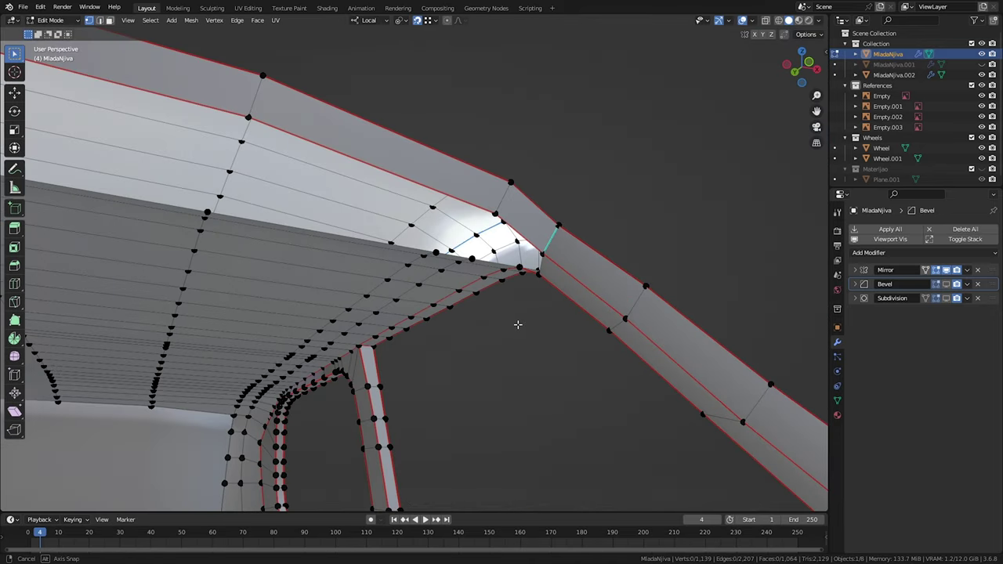
Step: View the roof and pillar corner, then move the selected roof-edge path with G
{"action": "middle_click_drag", "start_coordinate": [518, 325], "coordinate": [508, 202]}
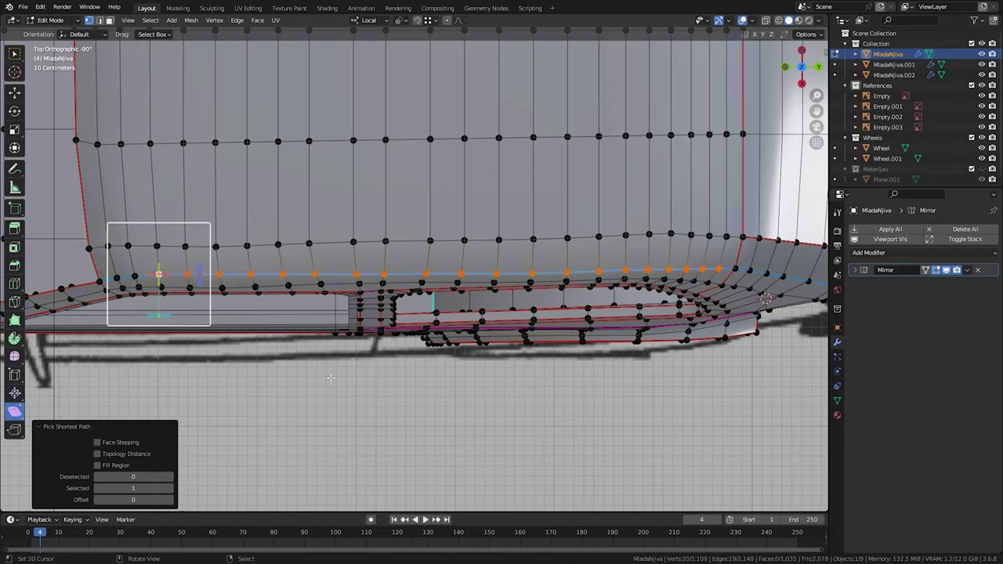
{"action": "key", "text": "g"}
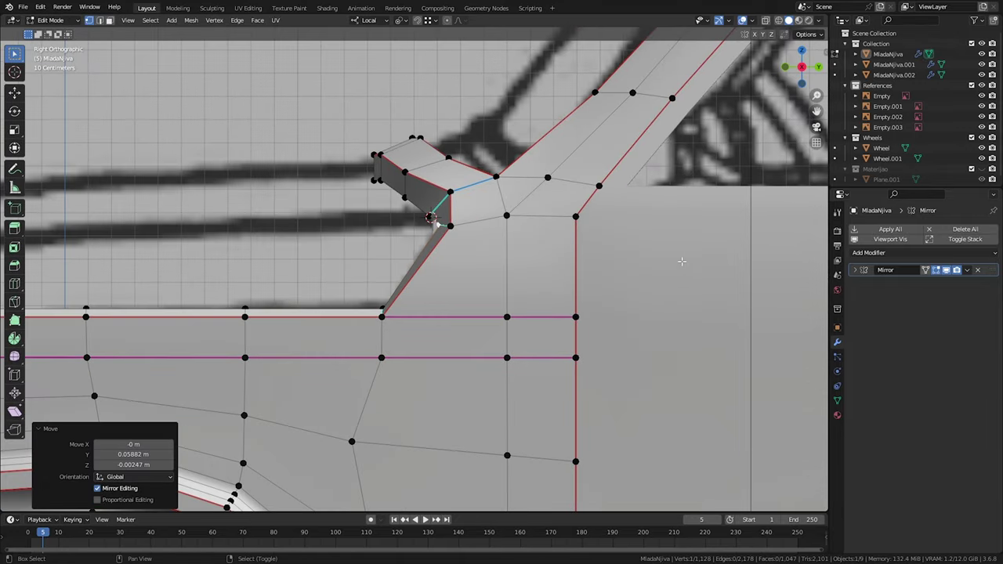
Step: Orbit from the door pillar to the rear light area to check the 0.018 m bevel
{"action": "middle_click_drag", "start_coordinate": [681, 261], "coordinate": [455, 300]}
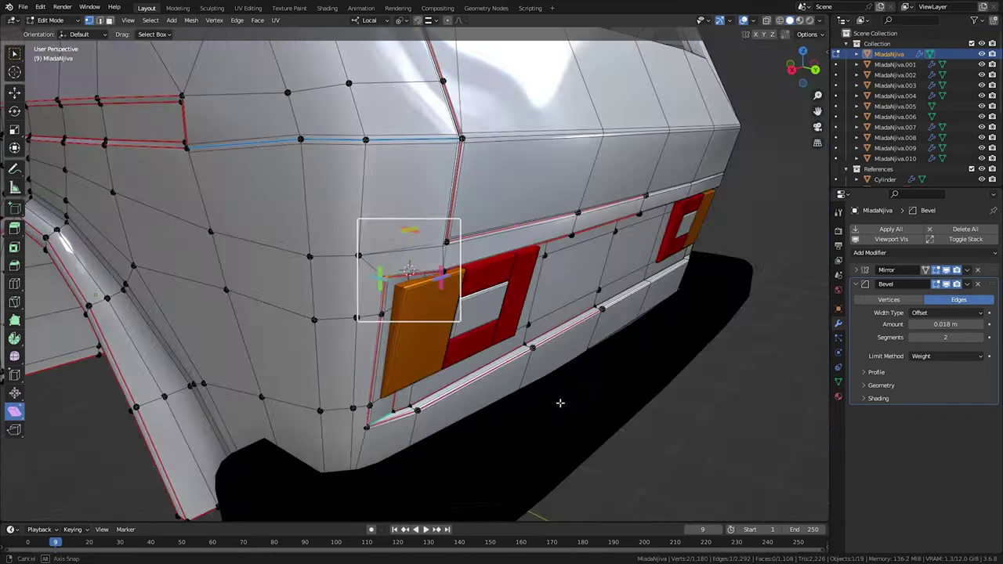
{"action": "middle_click_drag", "start_coordinate": [560, 403], "coordinate": [547, 337]}
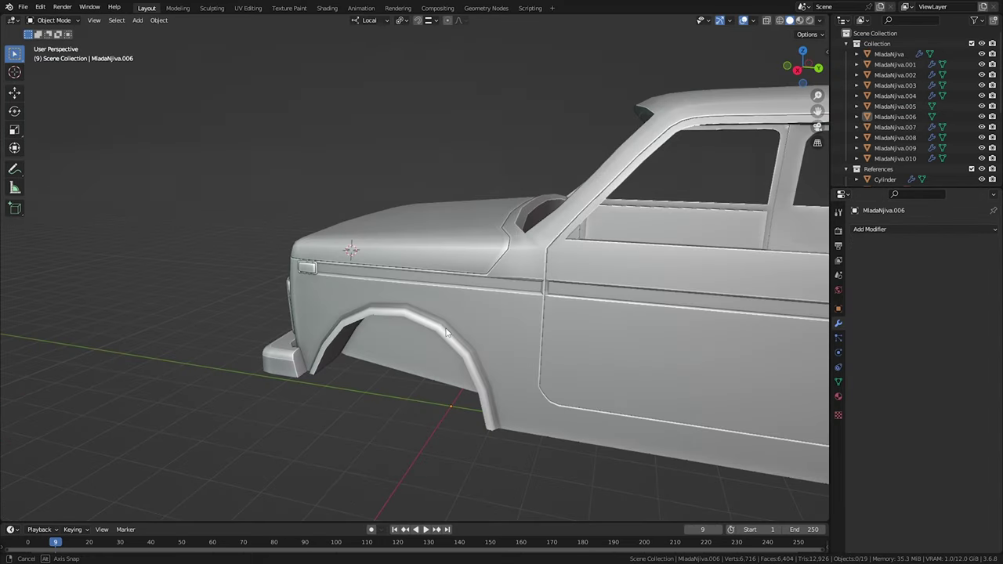
Step: Orbit to a side-on view of the grille's shifted vertical bars
{"action": "middle_click_drag", "start_coordinate": [447, 333], "coordinate": [485, 333]}
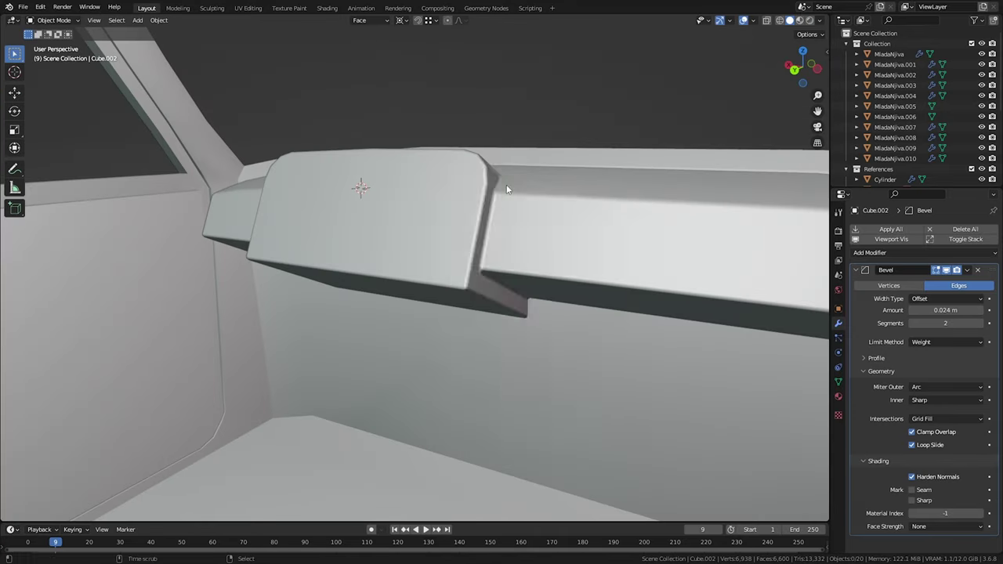
Step: Start adding a new mesh for the gauge panel with Shift+A
{"action": "key", "text": "shift+a"}
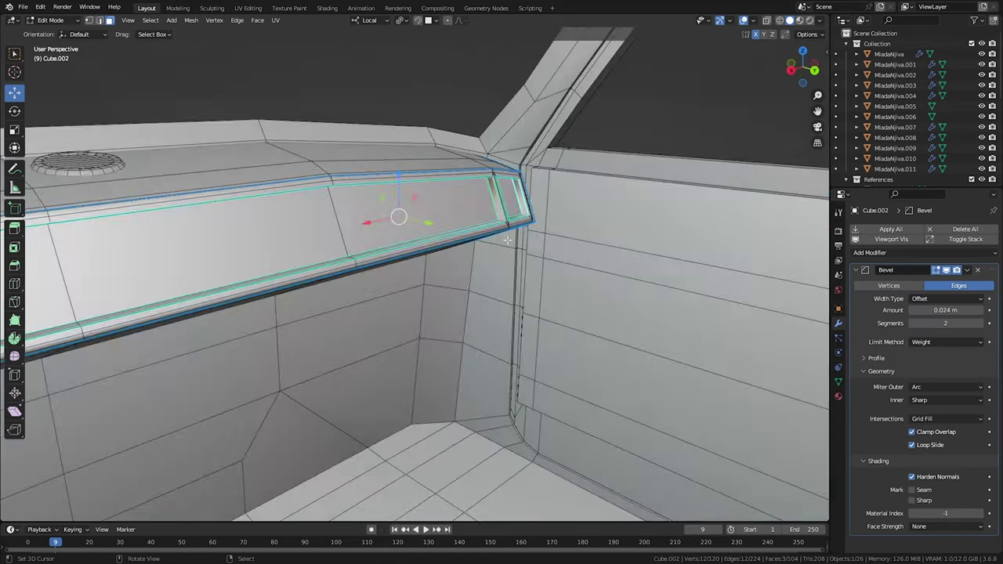
Step: Isolate the dashboard in Local view and choose a transform orientation
{"action": "middle_click_drag", "start_coordinate": [508, 240], "coordinate": [566, 372]}
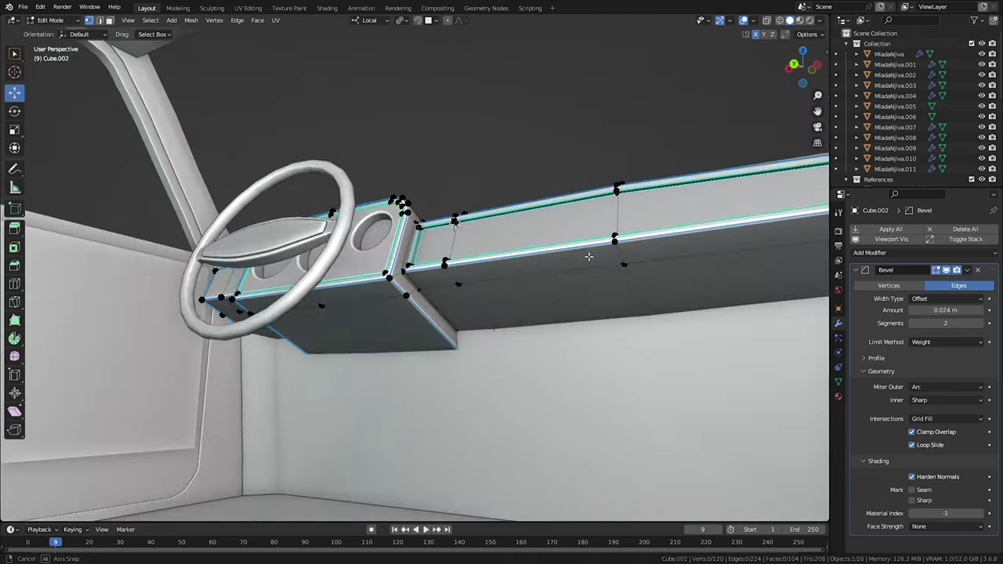
{"action": "key", "text": "KP_Divide"}
{"action": "left_click", "coordinate": [383, 20]}
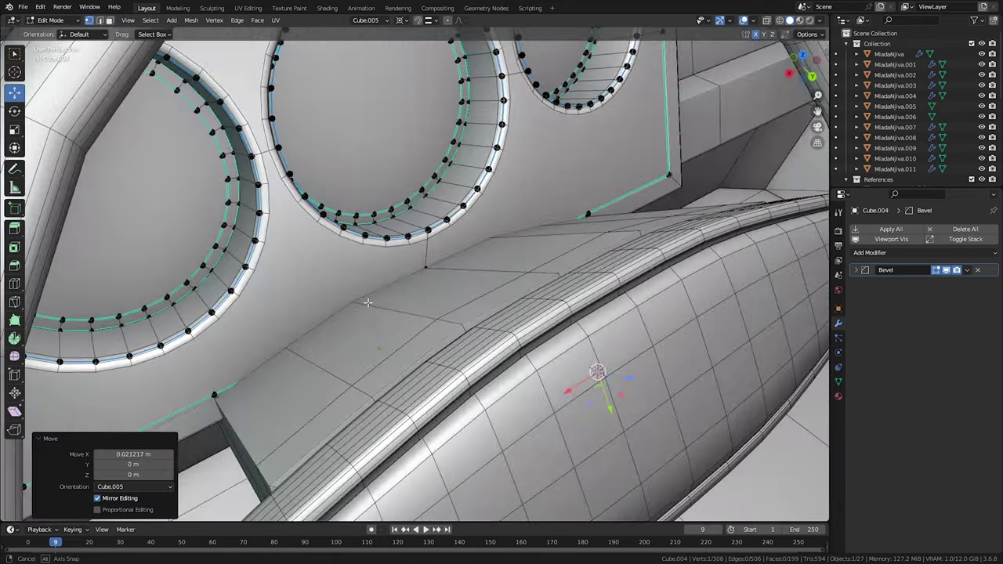
Step: Move the gauge panel in side view with the Z axis locked out
{"action": "middle_click_drag", "start_coordinate": [367, 303], "coordinate": [449, 313]}
{"action": "key", "text": "g"}
{"action": "key", "text": "shift+z"}
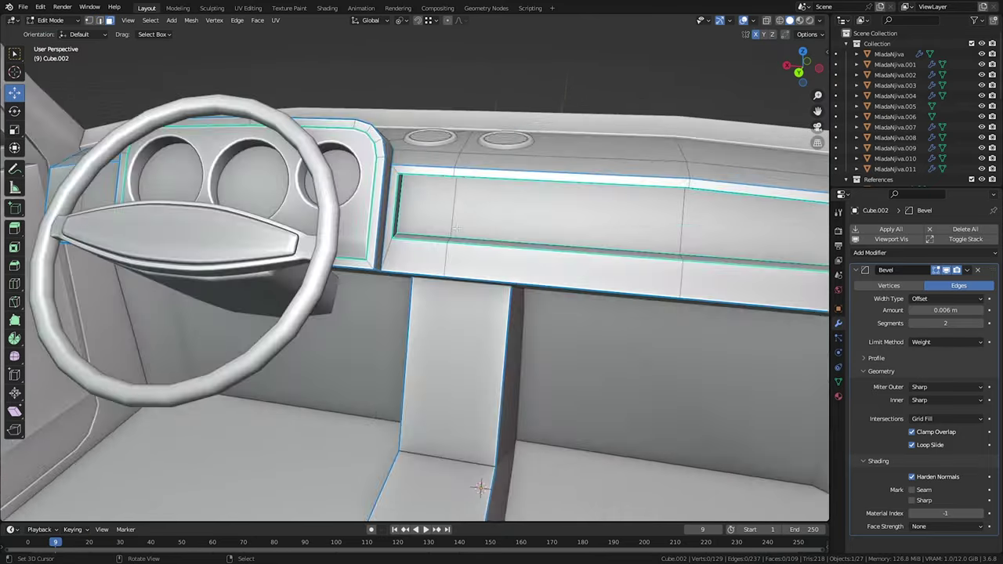
Step: Orbit to a new dashboard angle to block out the seat base beside the console
{"action": "middle_click_drag", "start_coordinate": [456, 229], "coordinate": [184, 222]}
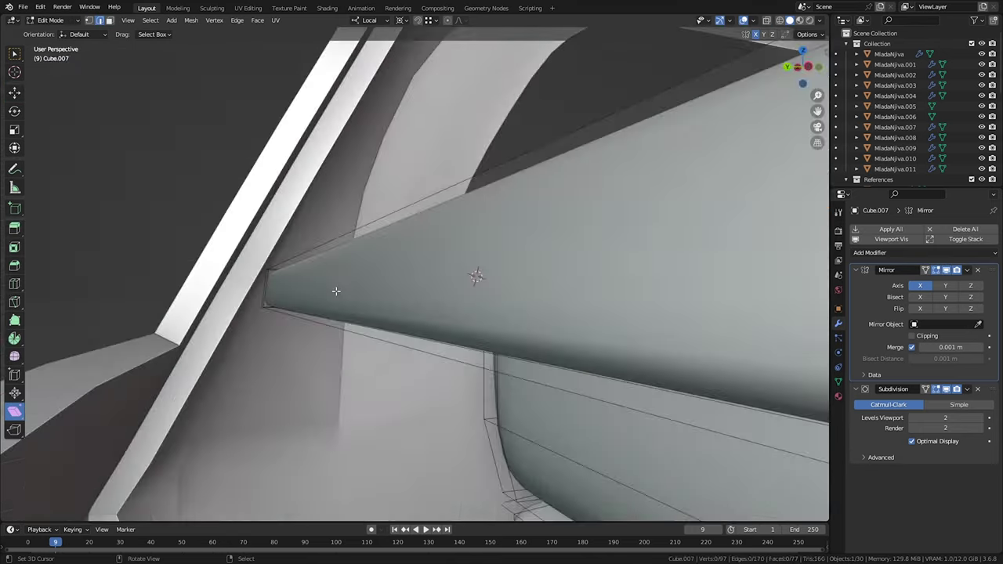
Step: Isolate Cube.007 in Local view and call up the Quick Favorites menu
{"action": "key", "text": "KP_Divide"}
{"action": "key", "text": "q"}
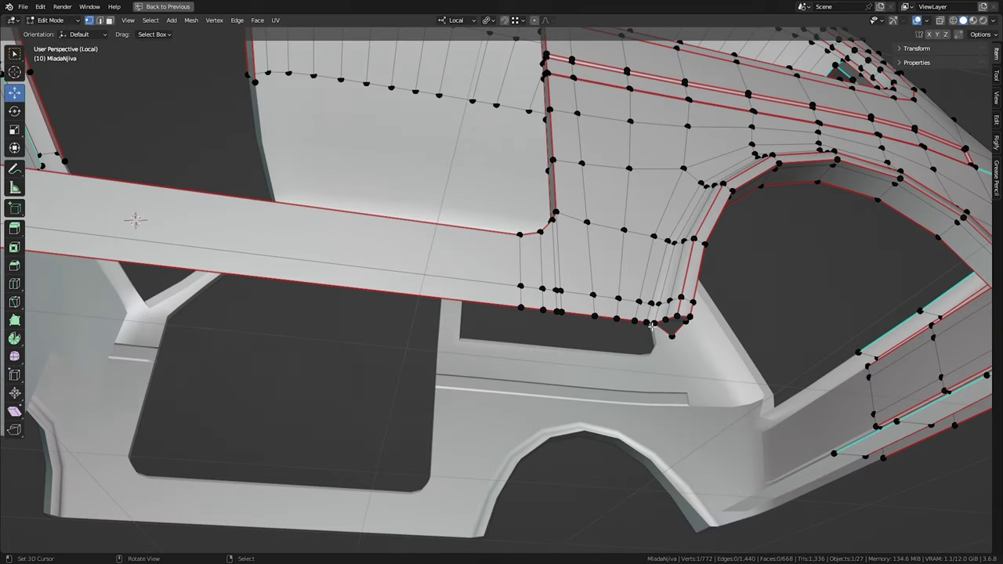
Step: Move the selected body vertex to clean up the topology near the doors
{"action": "key", "text": "g"}
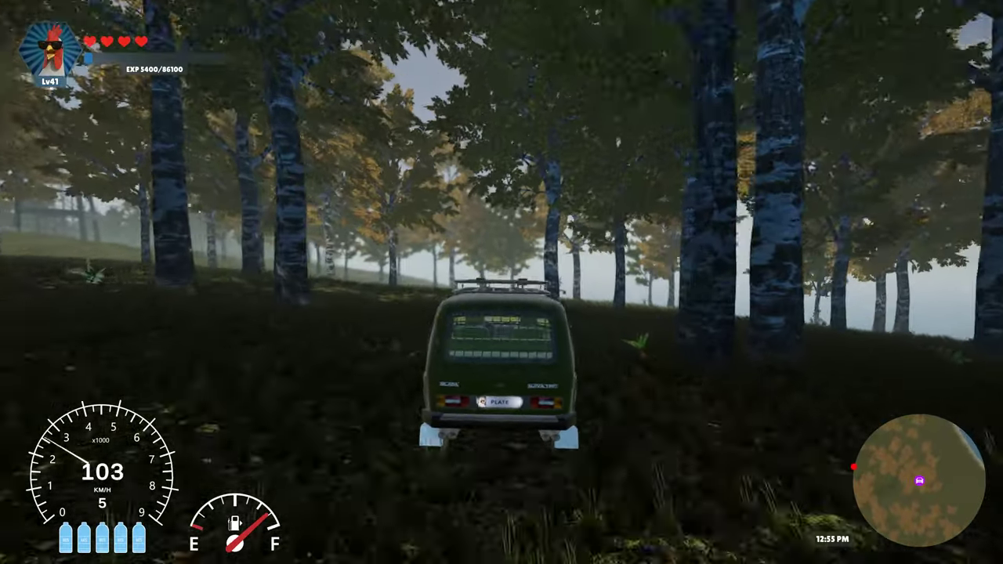
Step: Steer the Niva through the birch forest, up the grassy slope and right toward the clearing
{"action": "key", "text": "d"}
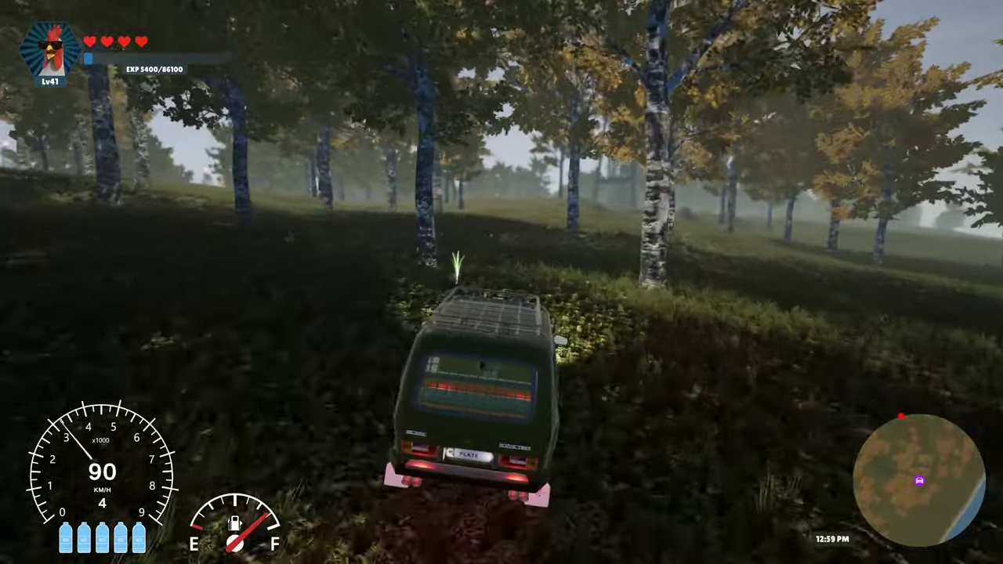
{"action": "key", "text": "d"}
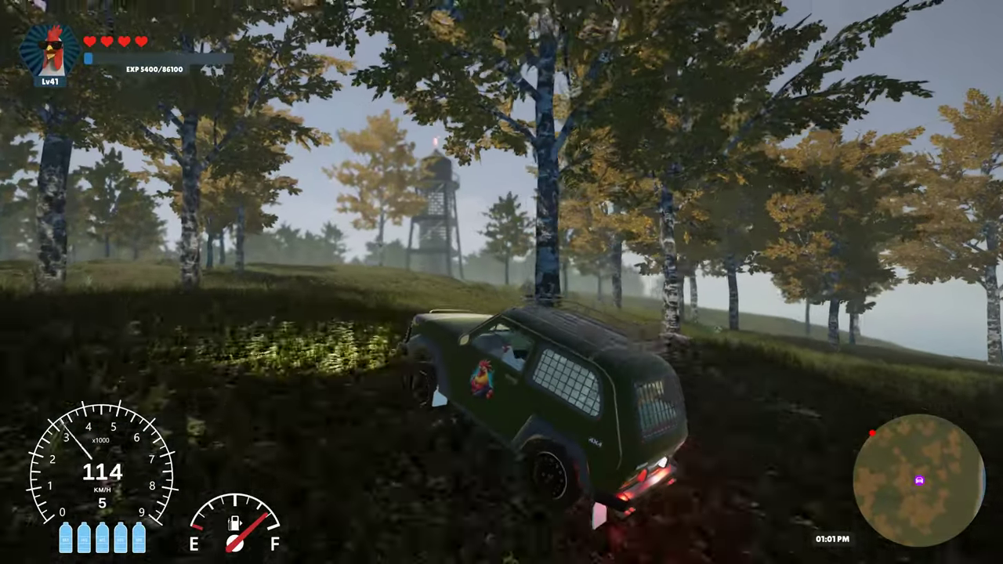
{"action": "key", "text": "a"}
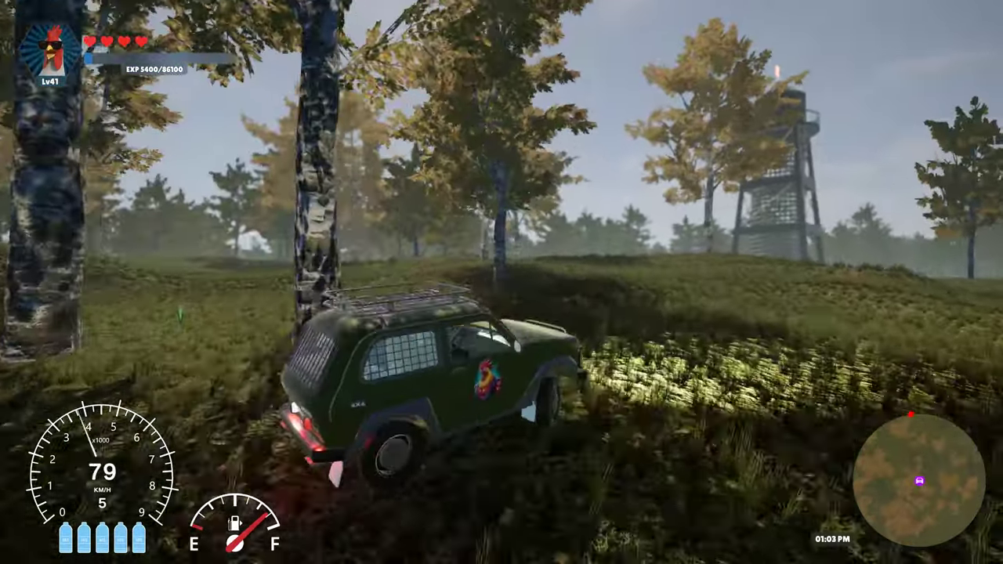
{"action": "key", "text": "w"}
{"action": "key", "text": "w"}
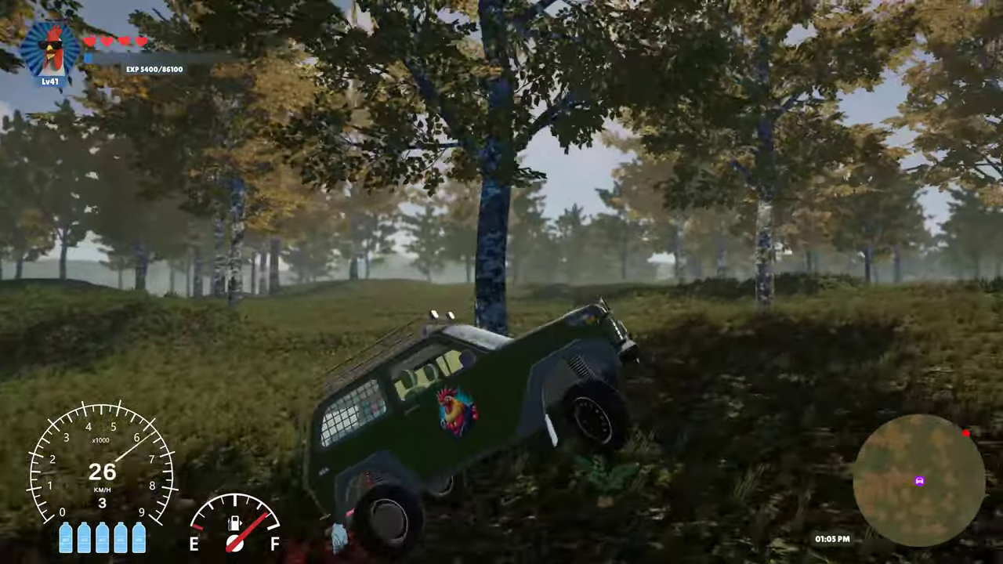
{"action": "key", "text": "w"}
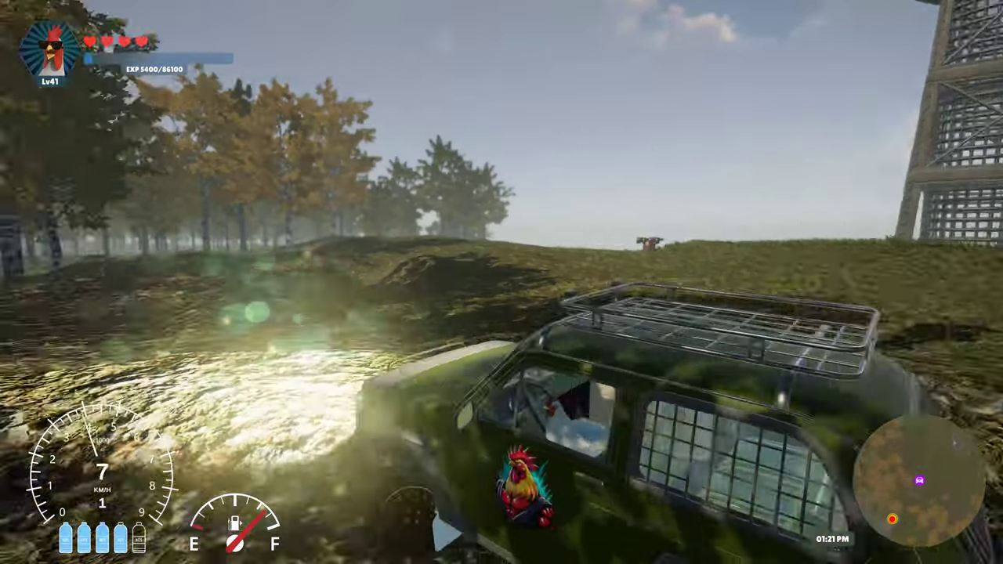
{"action": "key", "text": "w"}
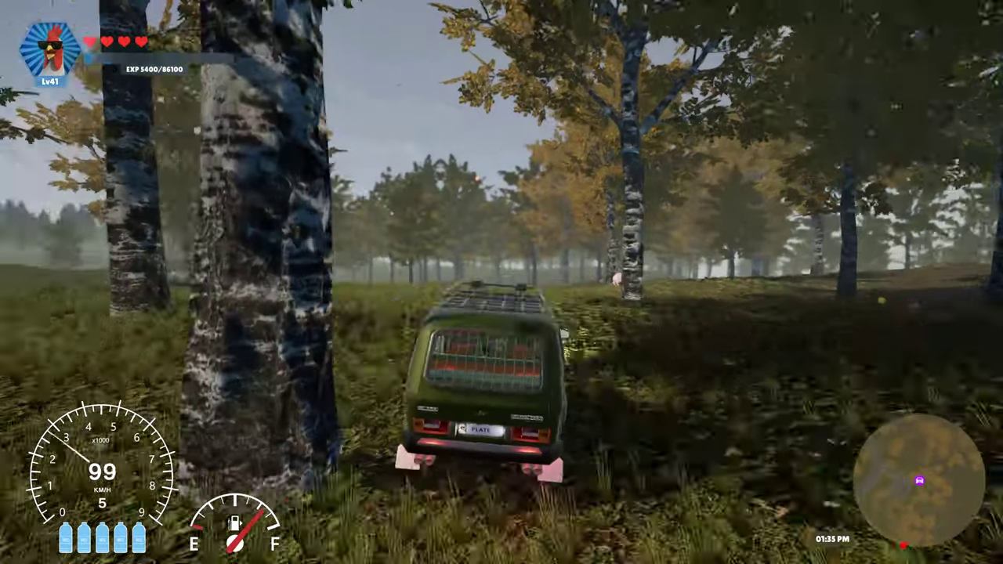
{"action": "key", "text": "d"}
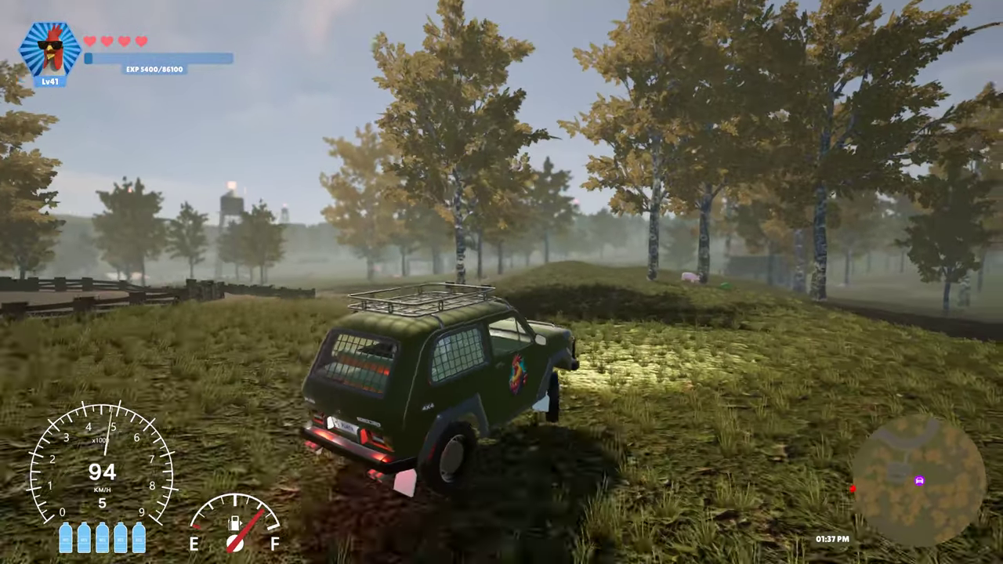